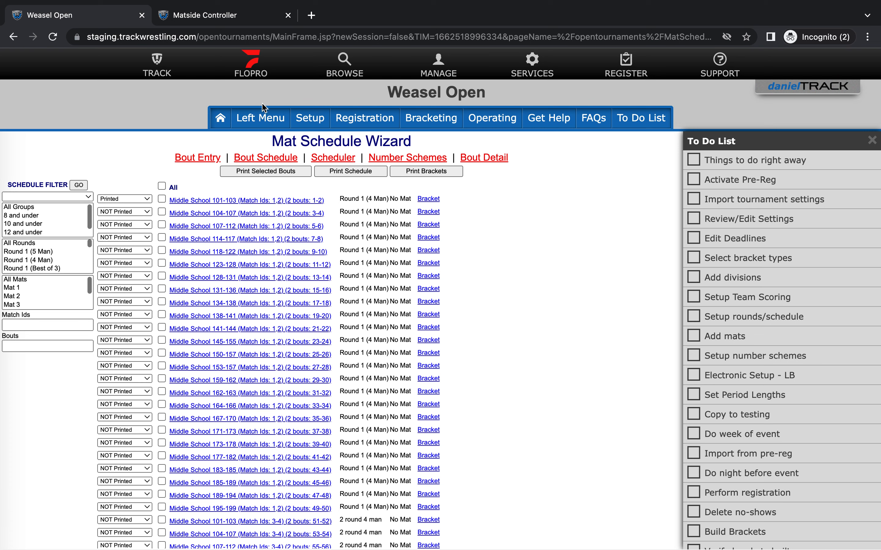
Open the wrestler list of the 177-182 weight class in the Middle School group.
{"action": "left_click", "coordinate": [257, 119]}
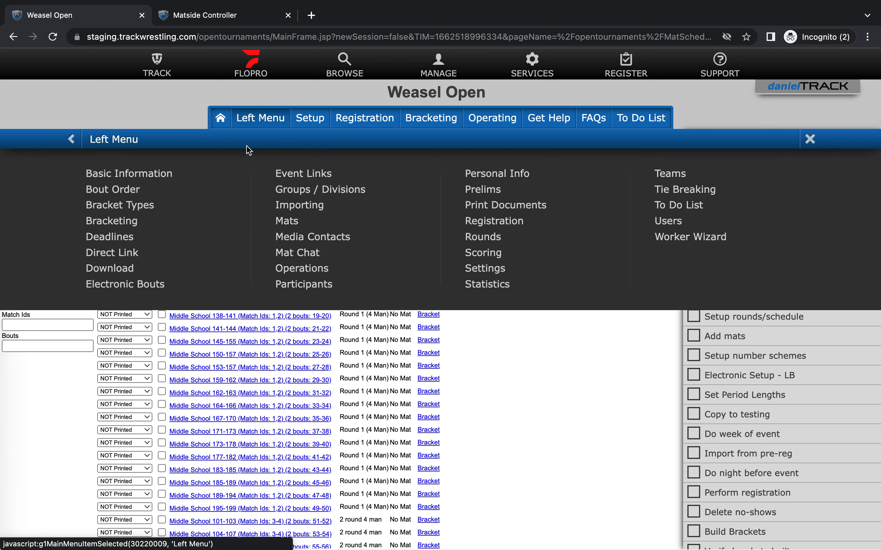
{"action": "left_click", "coordinate": [321, 189]}
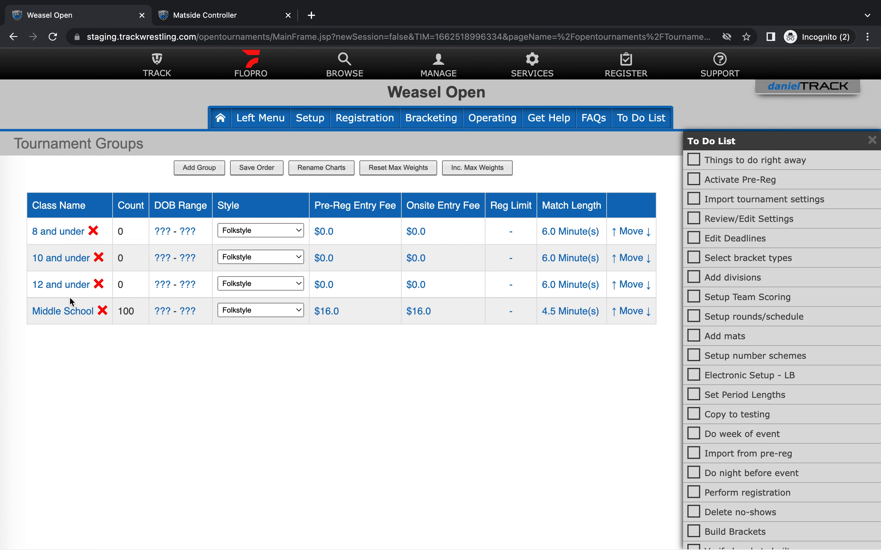
{"action": "left_click", "coordinate": [50, 310]}
{"action": "scroll", "coordinate": [161, 426], "scroll_direction": "down", "scroll_amount": 7}
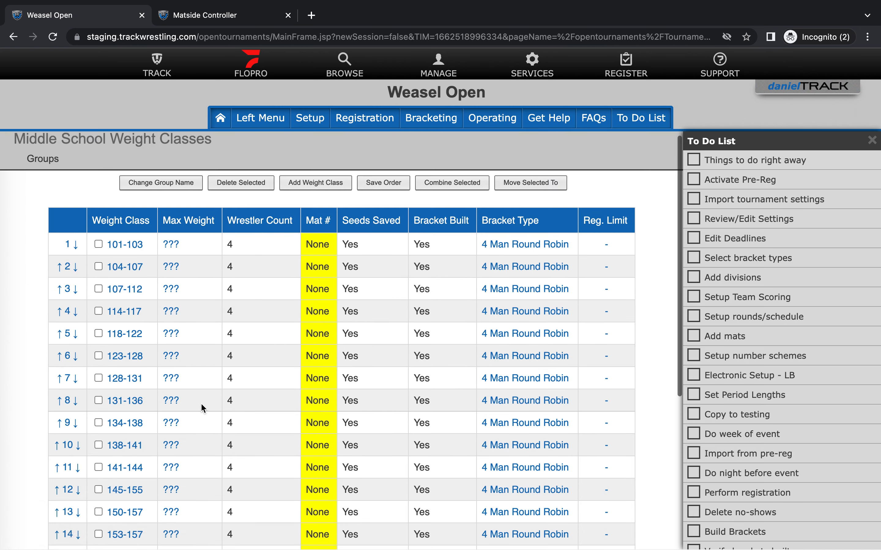
{"action": "left_click", "coordinate": [126, 451]}
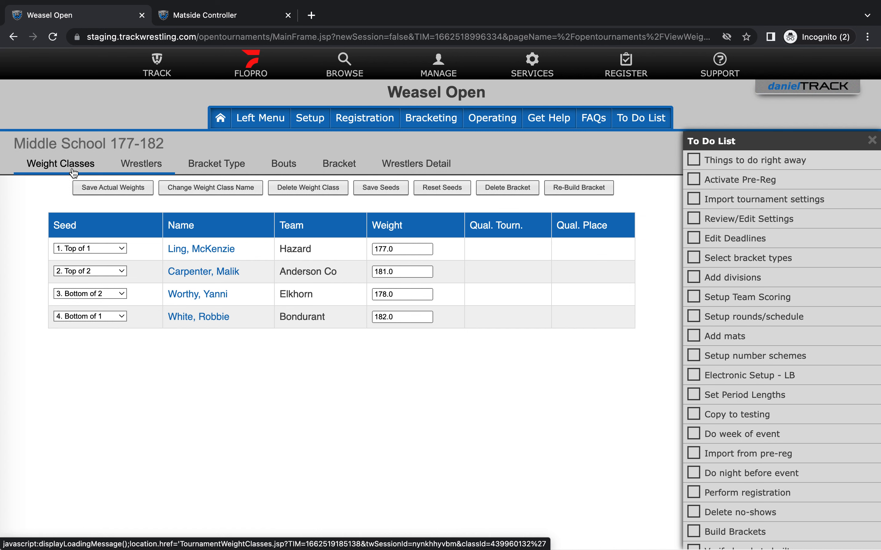
From the bout schedule, view the Middle School 173-178 bracket with the Default Template at 900 by 590 pixels, and close it.
{"action": "left_click", "coordinate": [266, 126]}
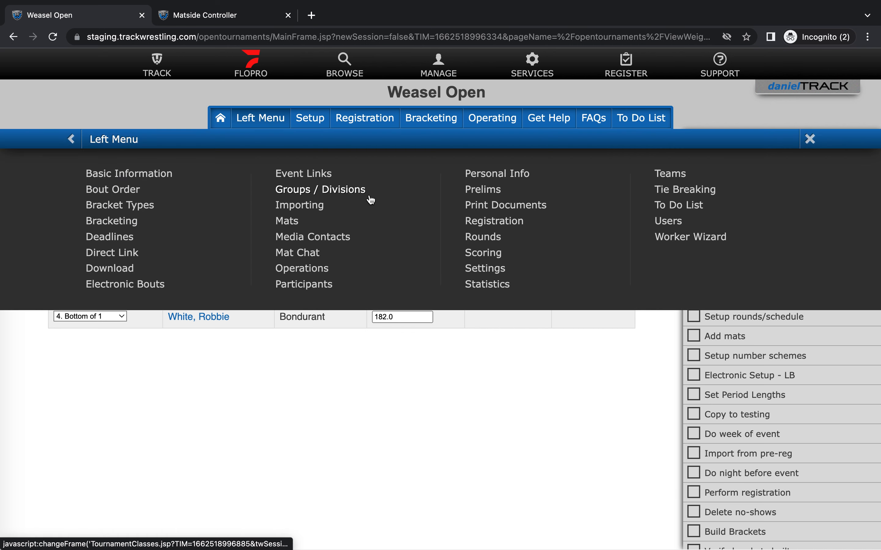
{"action": "left_click", "coordinate": [491, 120]}
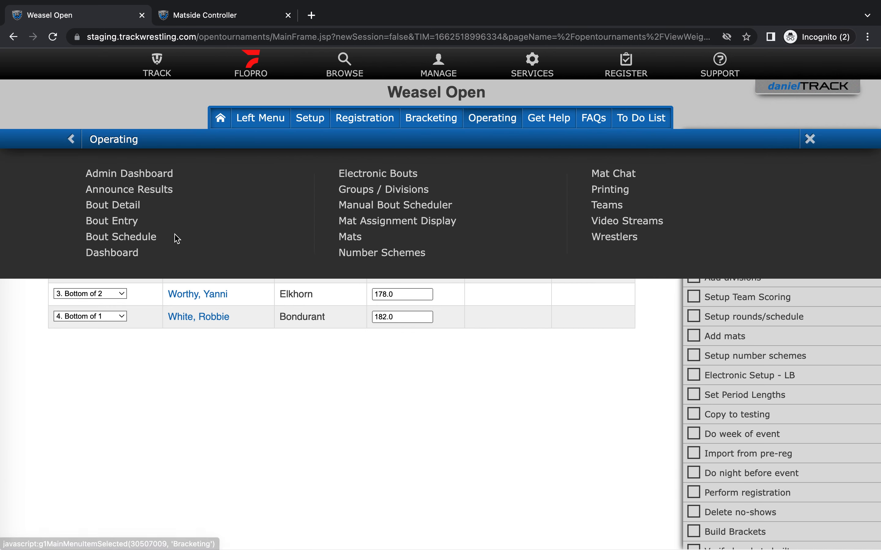
{"action": "left_click", "coordinate": [142, 239]}
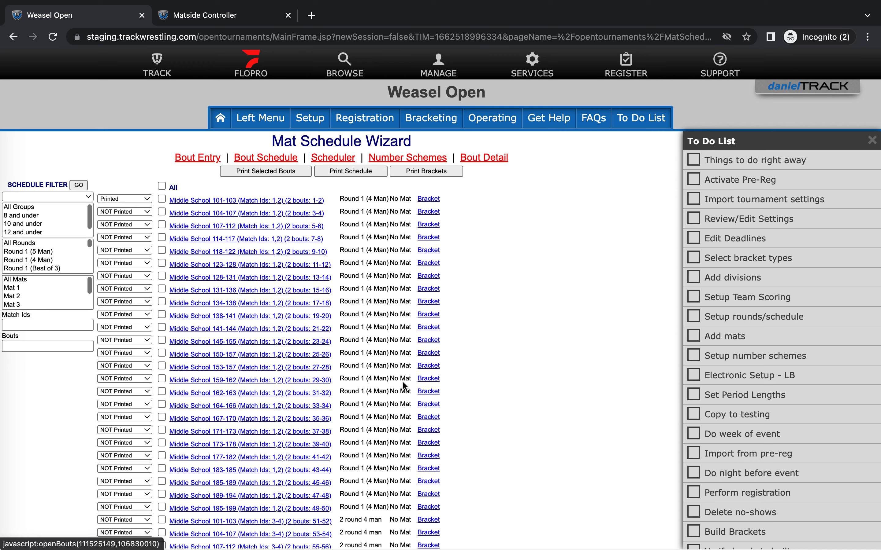
{"action": "left_click", "coordinate": [431, 443]}
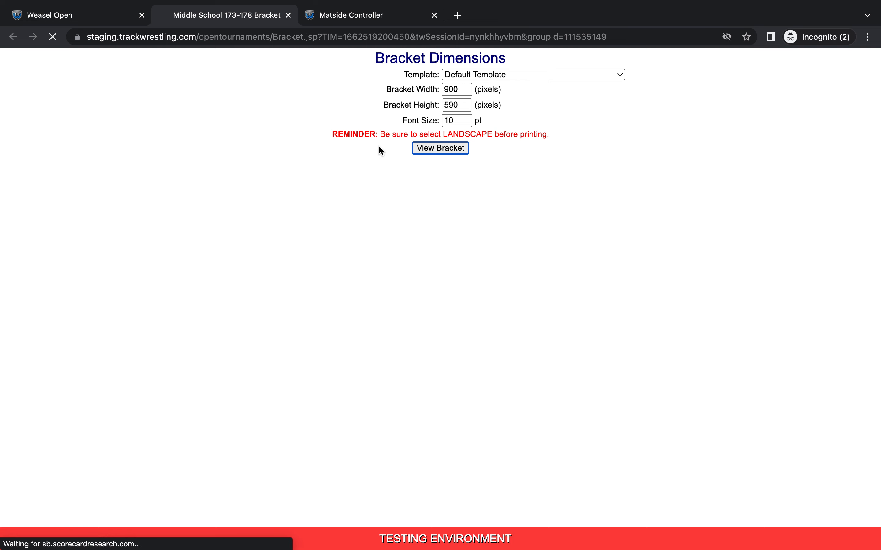
{"action": "left_click", "coordinate": [440, 147]}
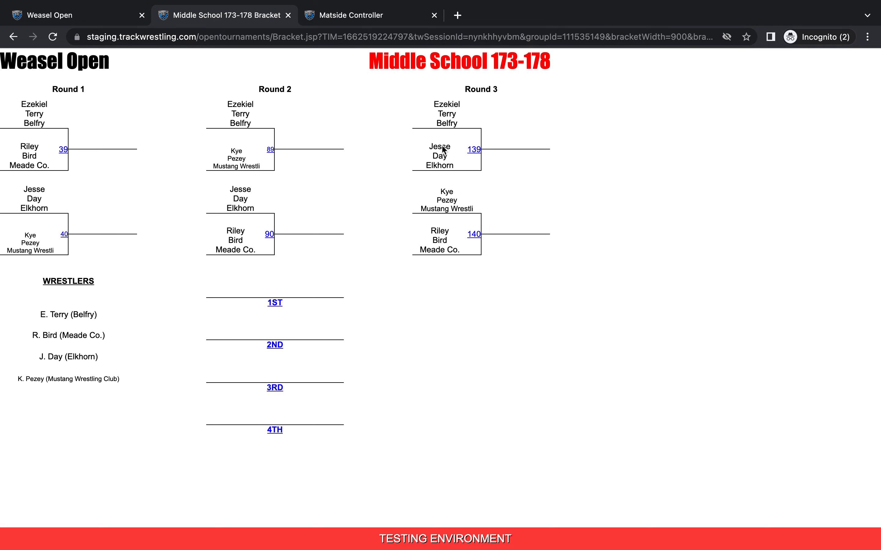
{"action": "left_click", "coordinate": [288, 15]}
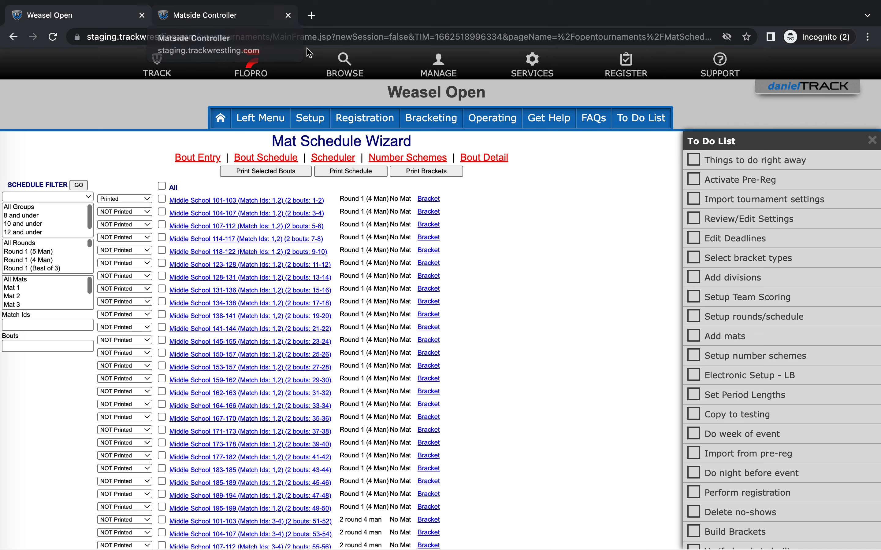
Search the tournament's participants by the wrestler's last name.
{"action": "left_click", "coordinate": [265, 119]}
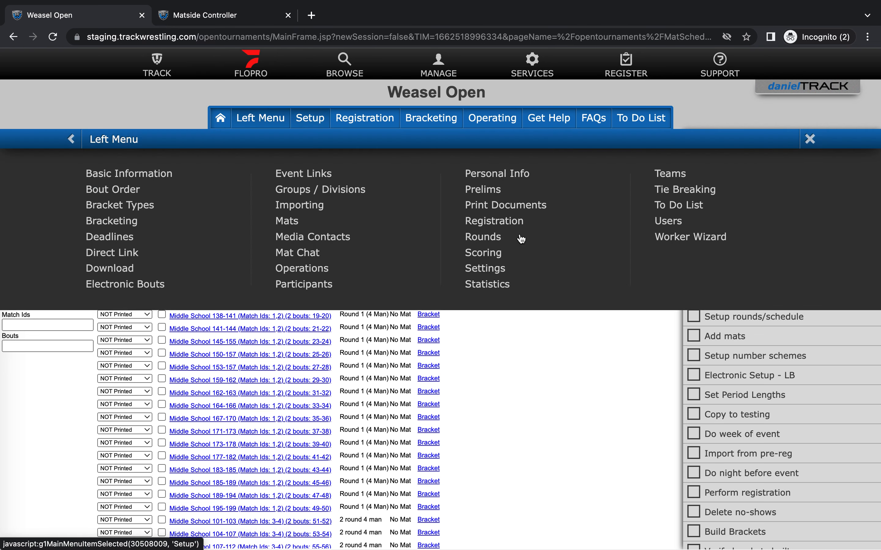
{"action": "left_click", "coordinate": [320, 285]}
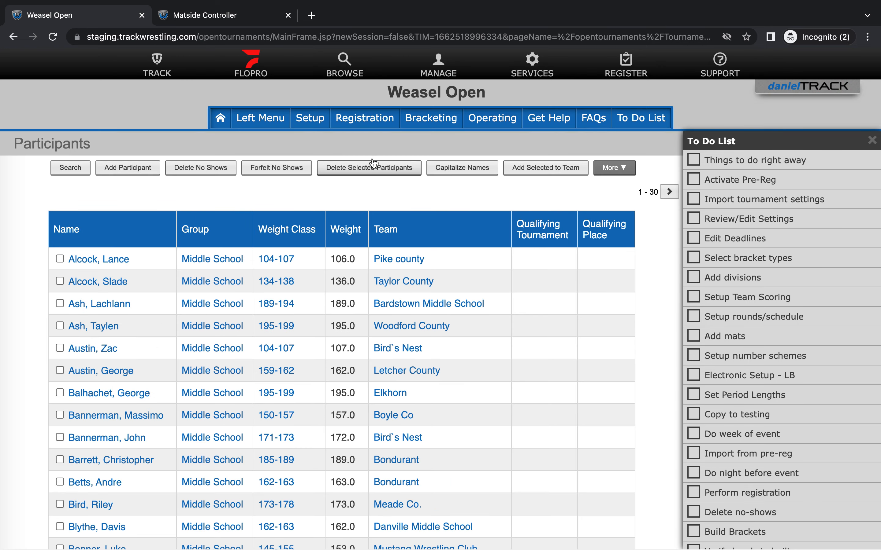
{"action": "left_click", "coordinate": [69, 170]}
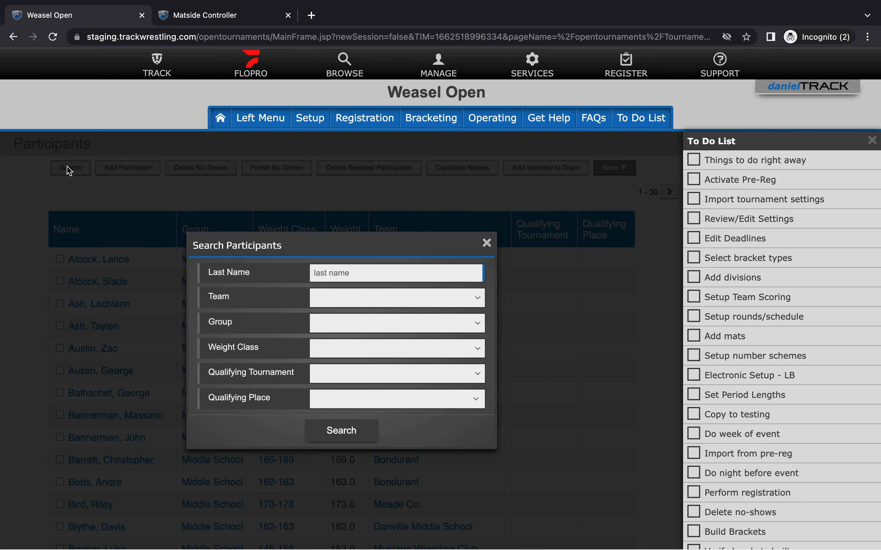
{"action": "type", "text": "reed"}
{"action": "key", "text": "Return"}
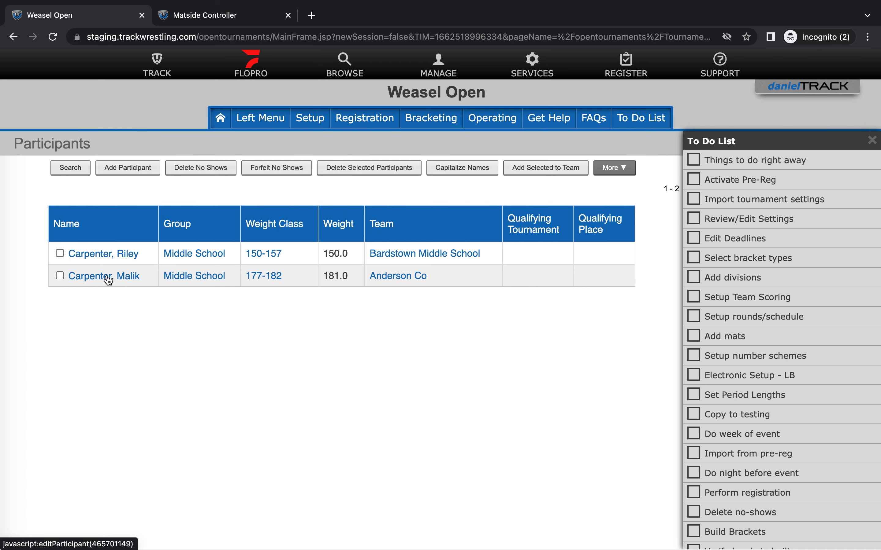
Change the Anderson Co wrestler's weight class to 183-185 and save the participant.
{"action": "left_click", "coordinate": [124, 277]}
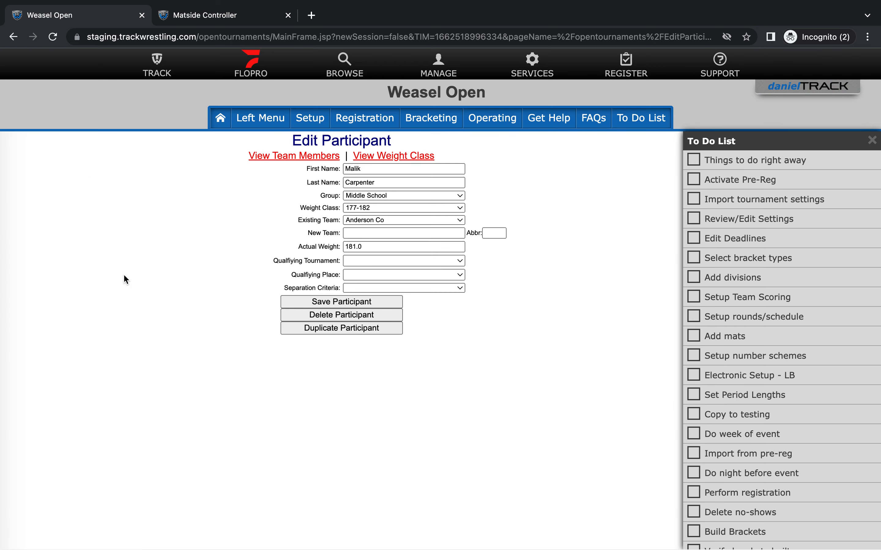
{"action": "left_click", "coordinate": [369, 208]}
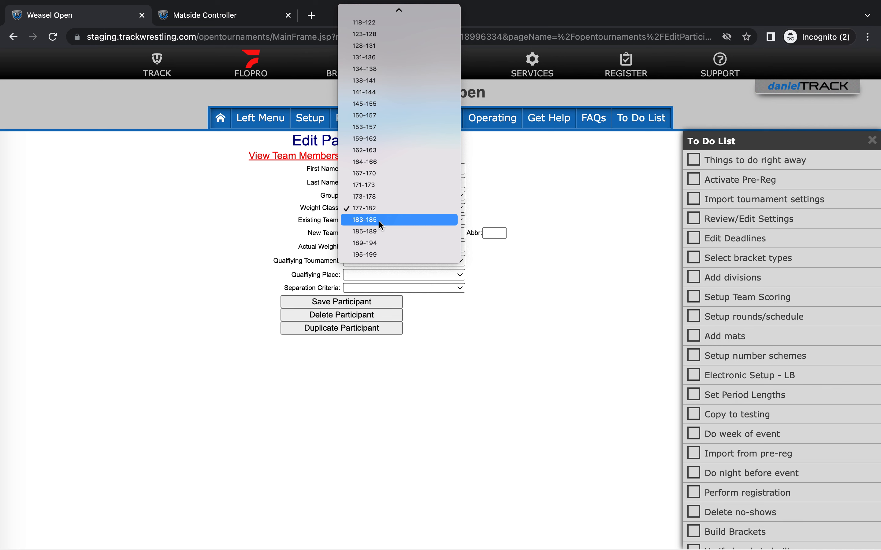
{"action": "left_click", "coordinate": [378, 220]}
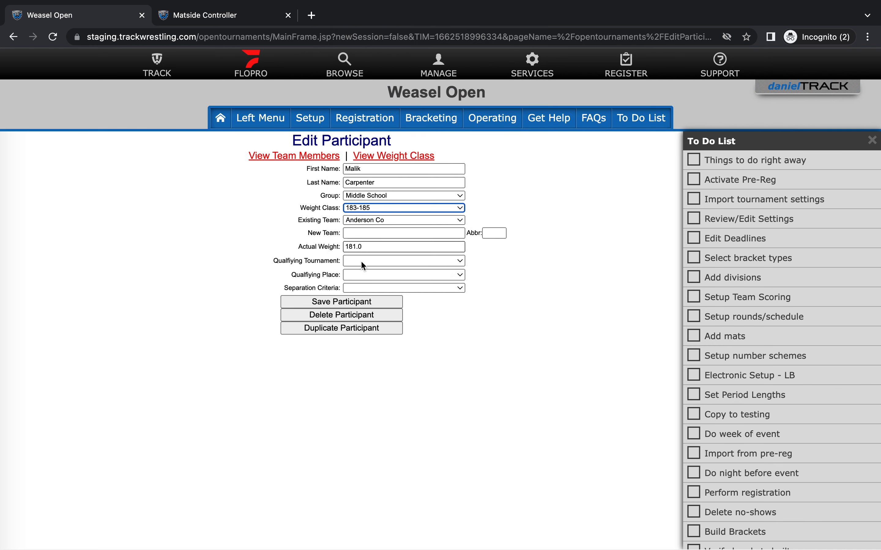
{"action": "left_click", "coordinate": [345, 302]}
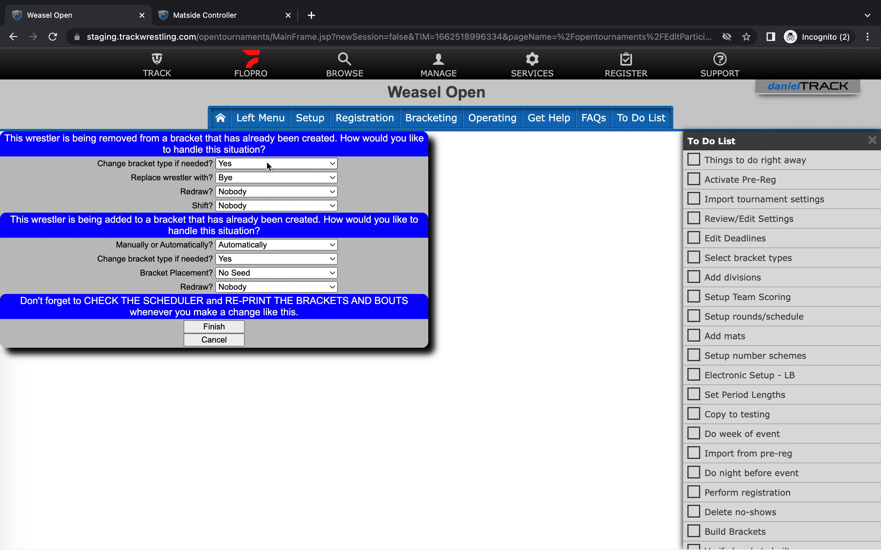
Examine the choices for replacing the removed wrestler, redrawing the old bracket and shifting its wrestlers.
{"action": "left_click", "coordinate": [233, 179]}
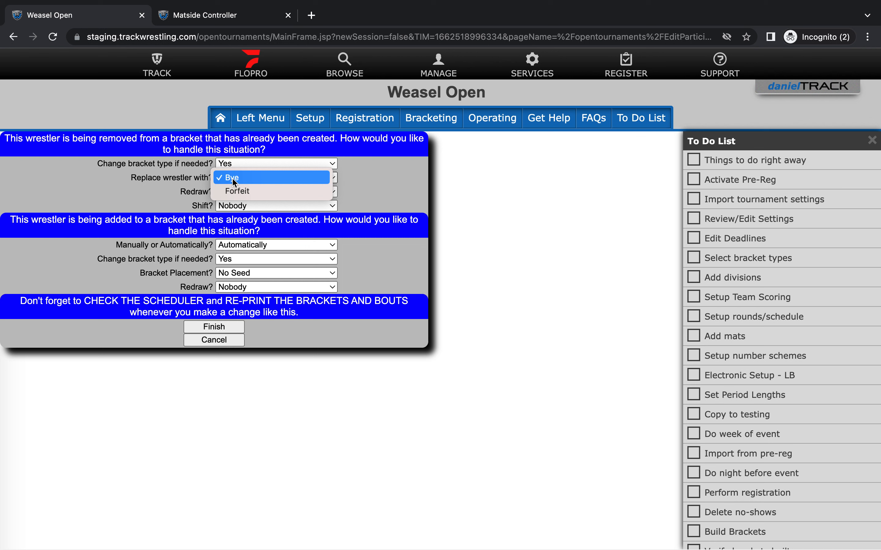
{"action": "left_click", "coordinate": [258, 178]}
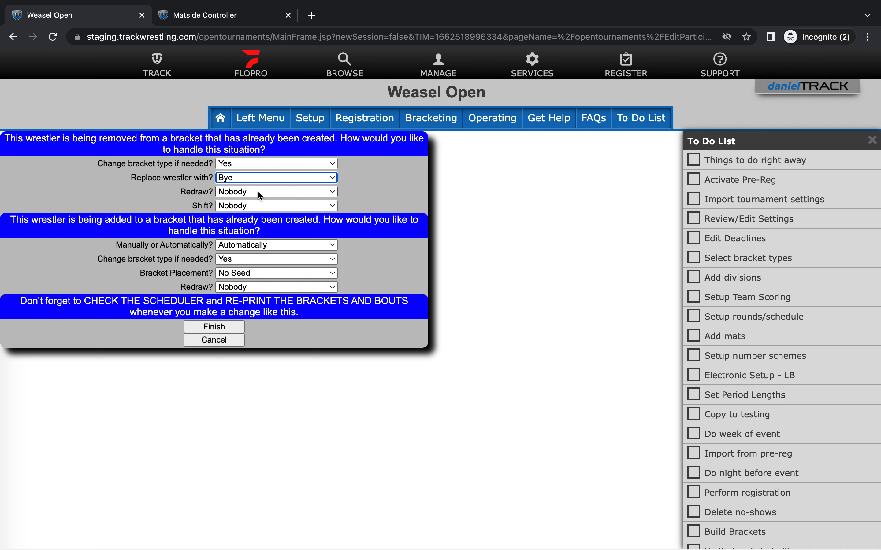
{"action": "left_click", "coordinate": [260, 193]}
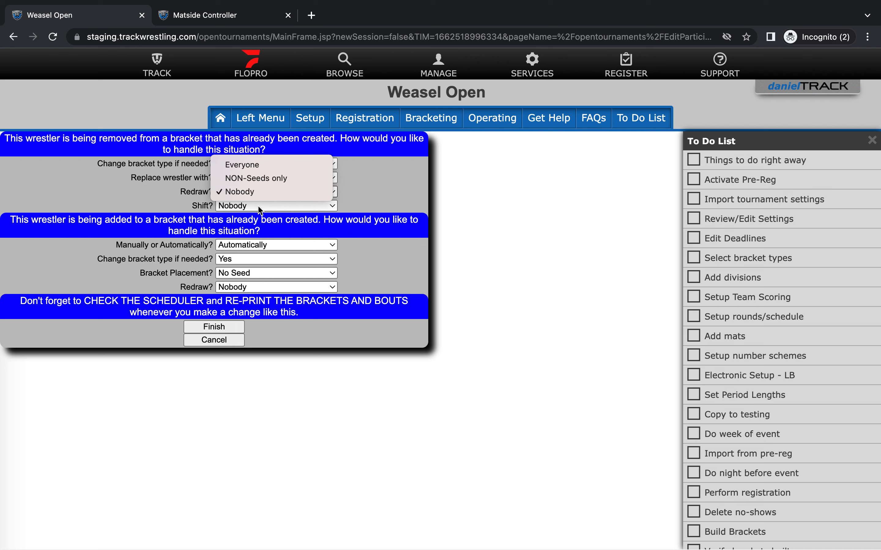
{"action": "left_click", "coordinate": [197, 196]}
{"action": "left_click", "coordinate": [238, 208]}
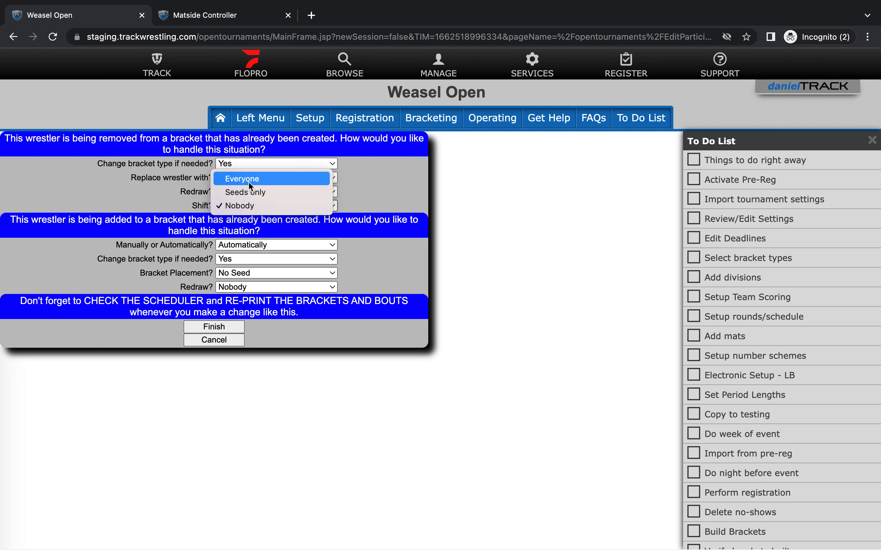
{"action": "left_click", "coordinate": [154, 199]}
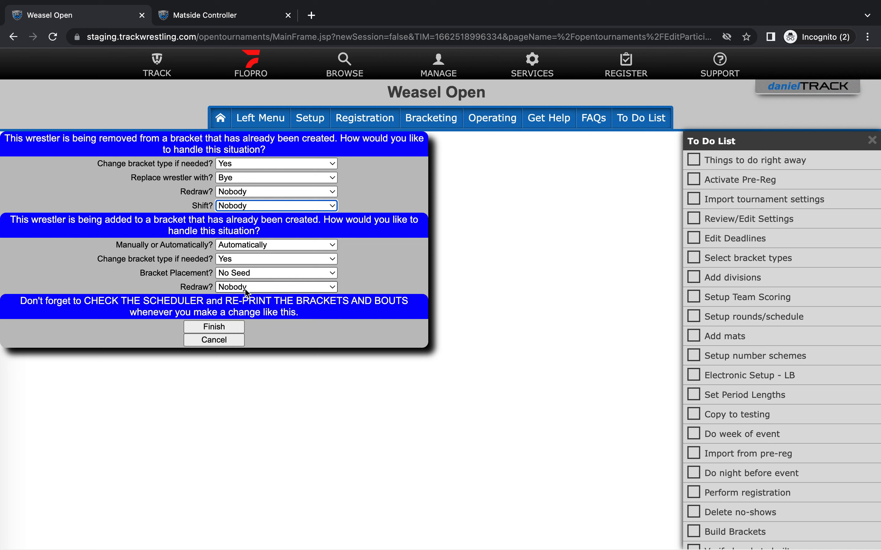
Finish moving the wrestler between the built brackets, confirming the change with the word "finish".
{"action": "left_click", "coordinate": [227, 326]}
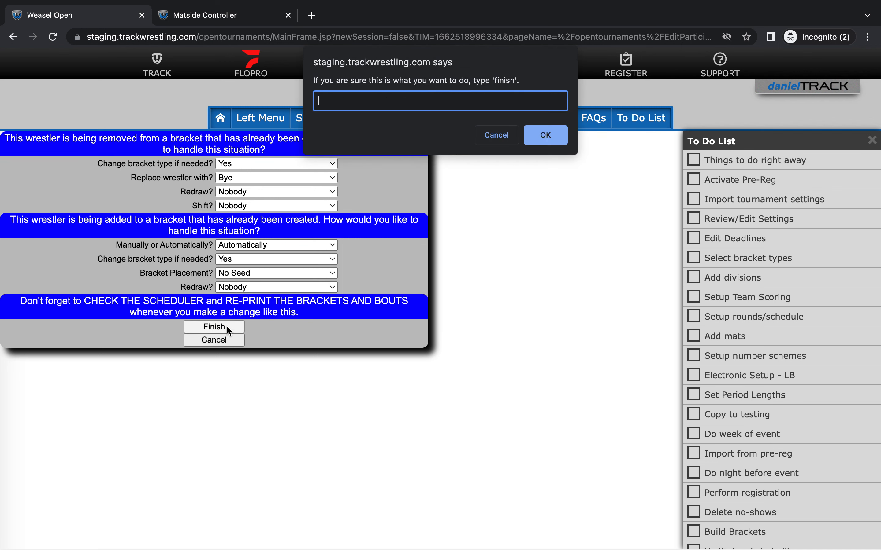
{"action": "type", "text": "finish"}
{"action": "left_click", "coordinate": [547, 140]}
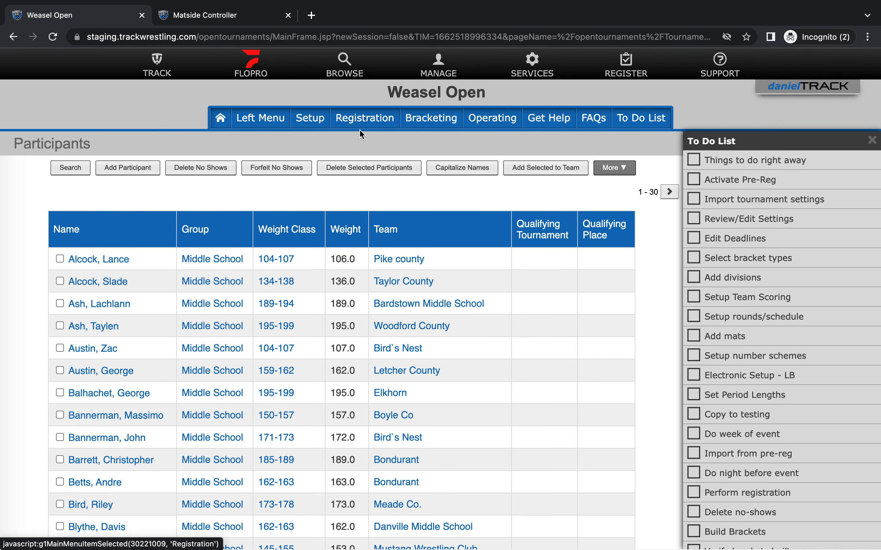
Check the Middle School weight classes and open the wrestler list of the 183-185 class.
{"action": "left_click", "coordinate": [259, 118]}
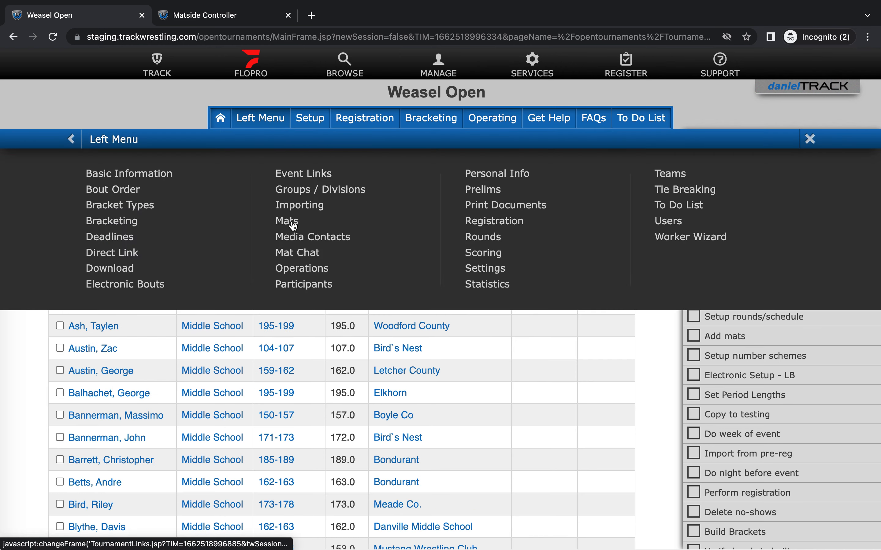
{"action": "left_click", "coordinate": [315, 188]}
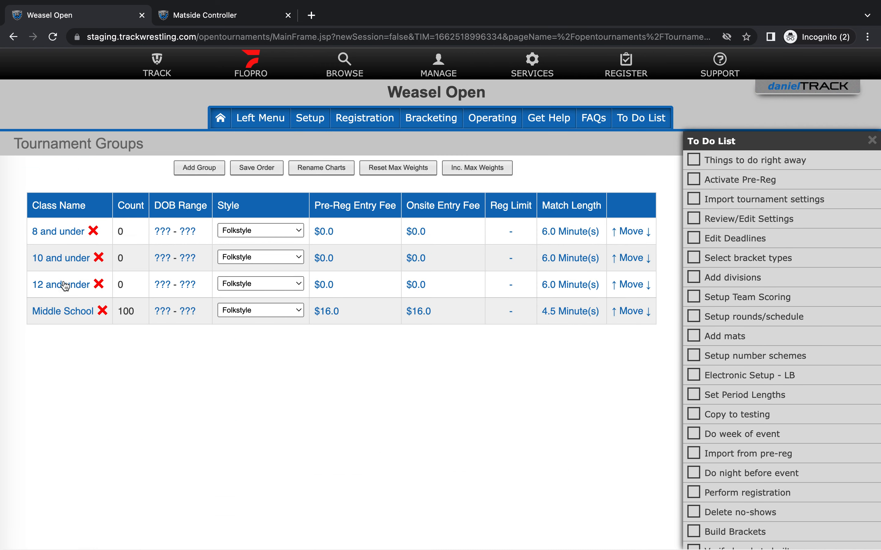
{"action": "left_click", "coordinate": [65, 312]}
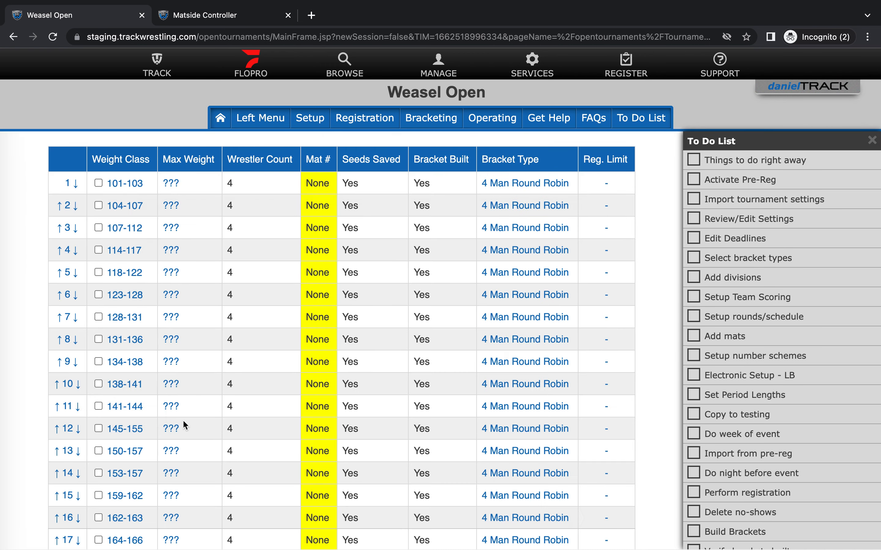
{"action": "scroll", "coordinate": [183, 420], "scroll_direction": "down", "scroll_amount": 6}
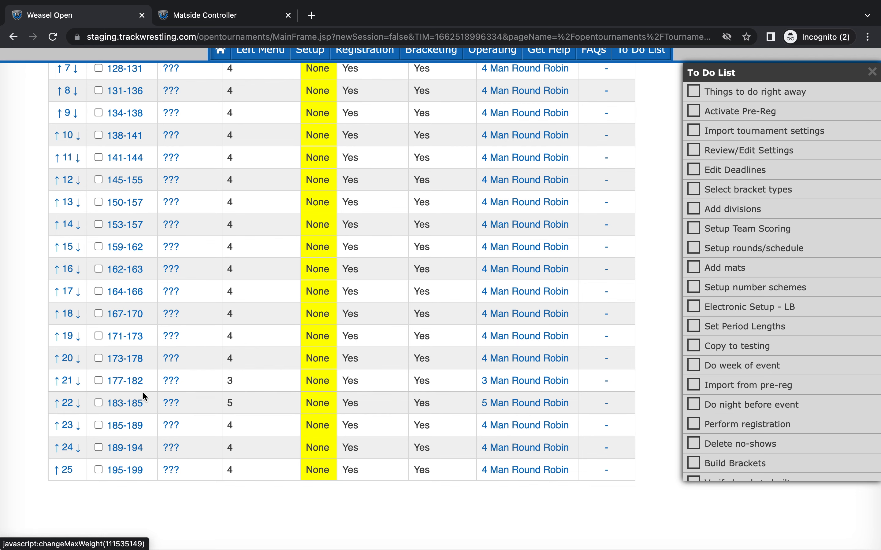
{"action": "left_click", "coordinate": [124, 404]}
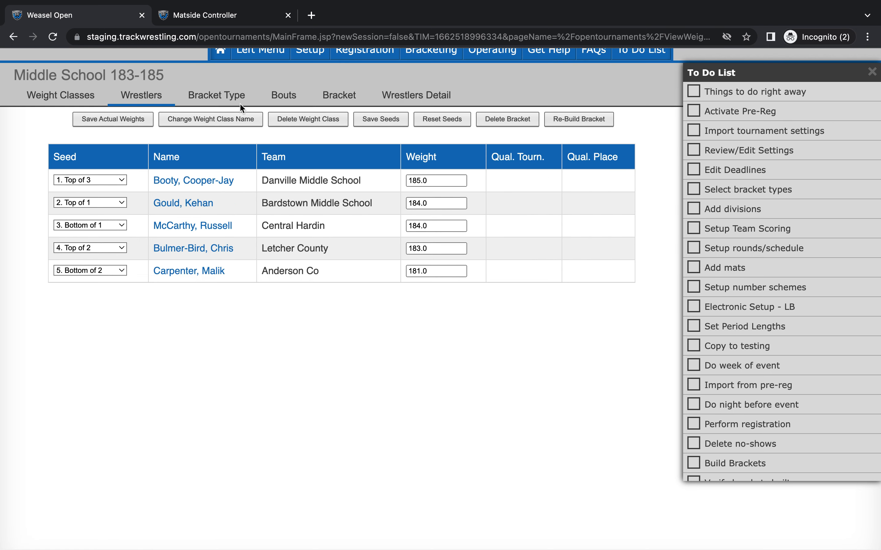
View the Middle School 183-185 bracket with the Default Template at 900 by 590 pixels, and close it.
{"action": "left_click", "coordinate": [336, 96]}
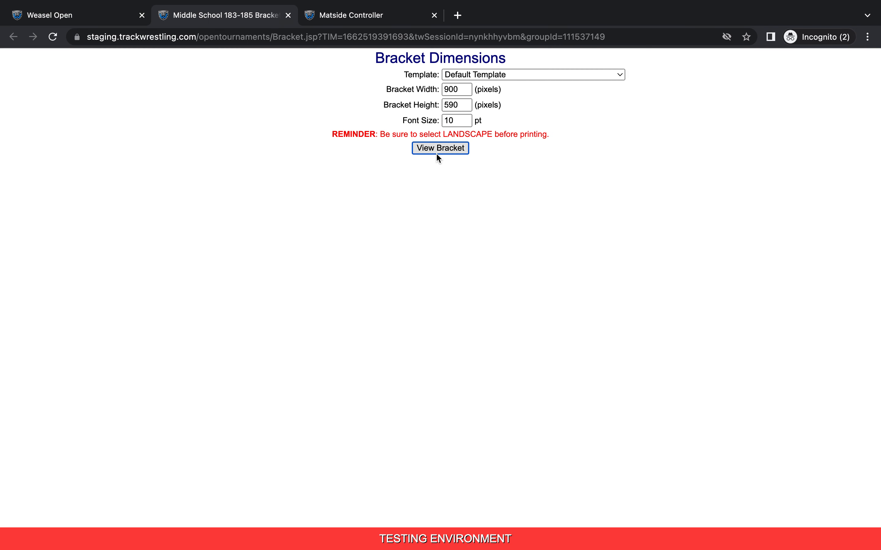
{"action": "left_click", "coordinate": [437, 154]}
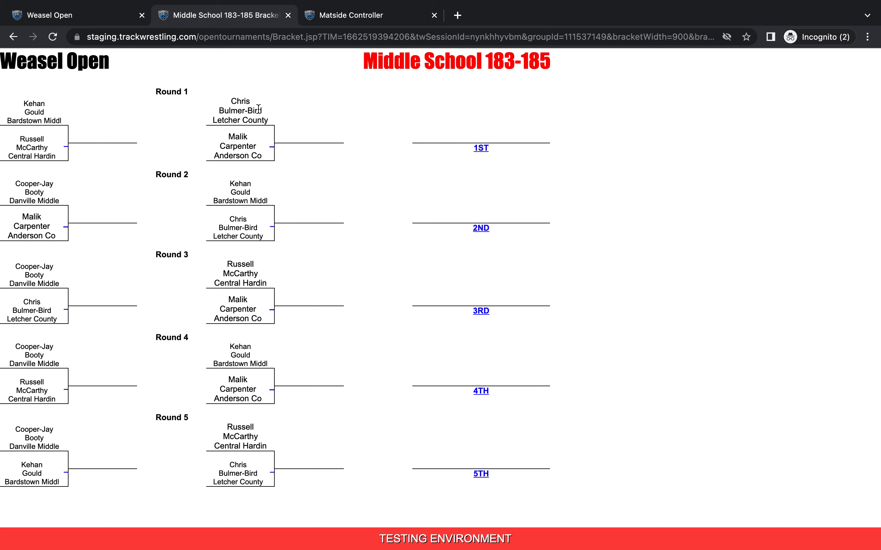
{"action": "left_click", "coordinate": [288, 15]}
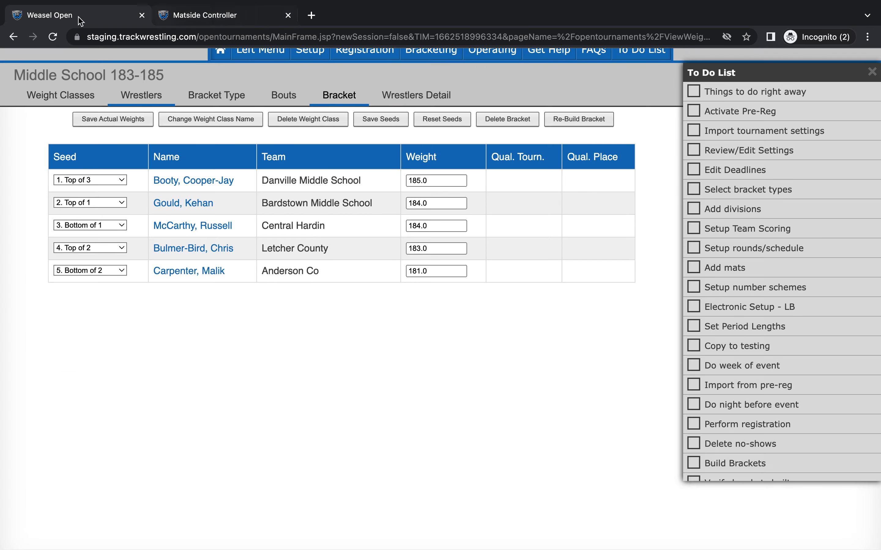
Apply only the Middle School number scheme, excluding scheme 1, leaving the frozen status as it is and confirming with the word "apply".
{"action": "left_click", "coordinate": [488, 58]}
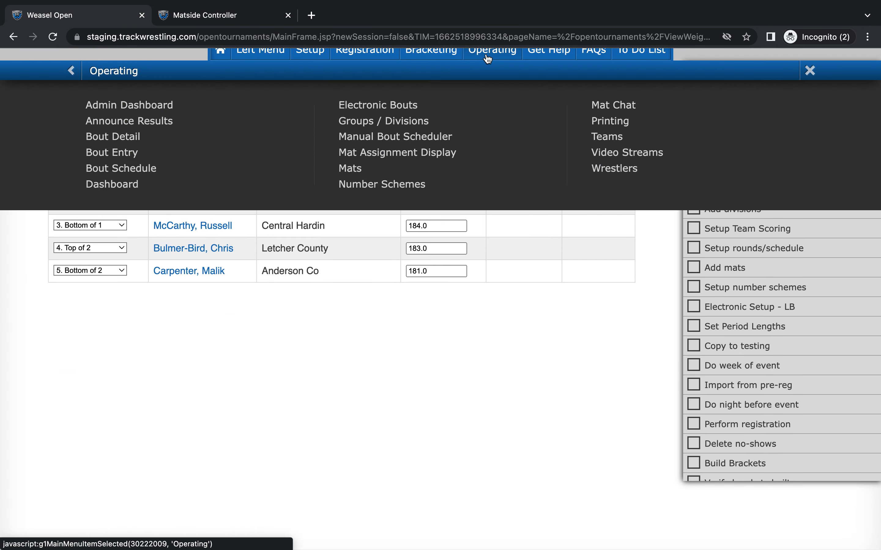
{"action": "left_click", "coordinate": [376, 185]}
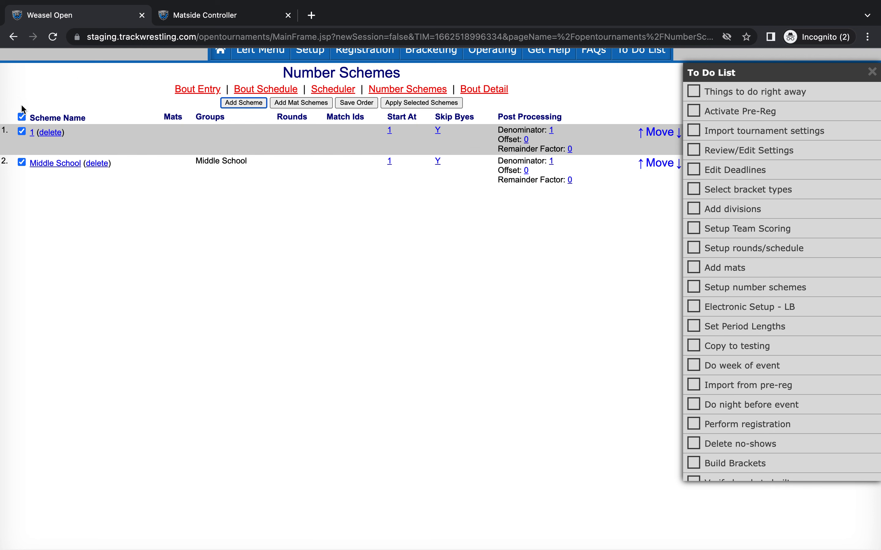
{"action": "left_click", "coordinate": [21, 131]}
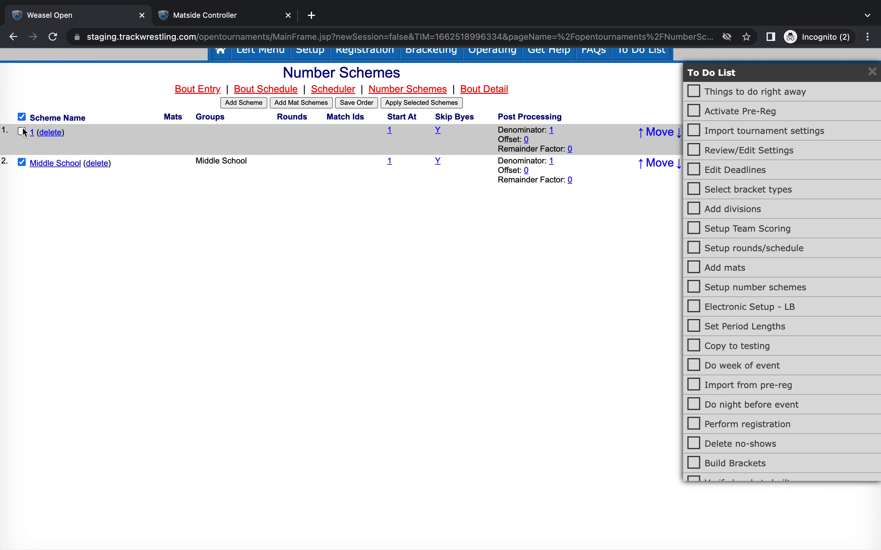
{"action": "left_click", "coordinate": [407, 103]}
{"action": "left_click", "coordinate": [364, 99]}
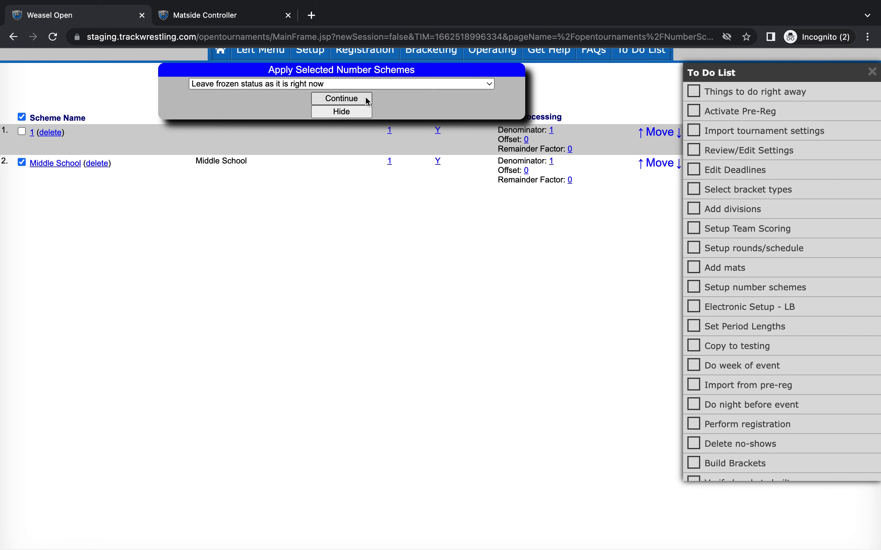
{"action": "type", "text": "appl"}
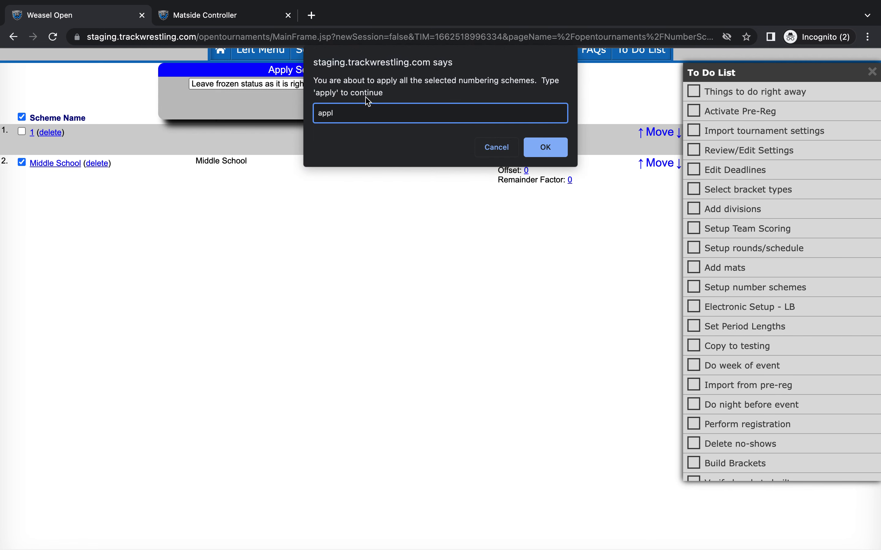
{"action": "type", "text": "y"}
{"action": "key", "text": "Return"}
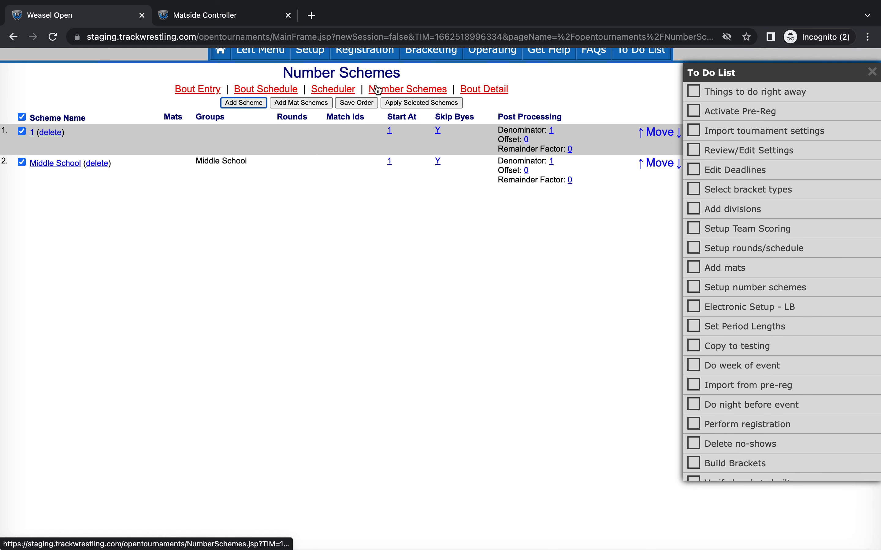
Open the bout schedule and check the bout numbers of the Middle School brackets.
{"action": "left_click", "coordinate": [281, 92]}
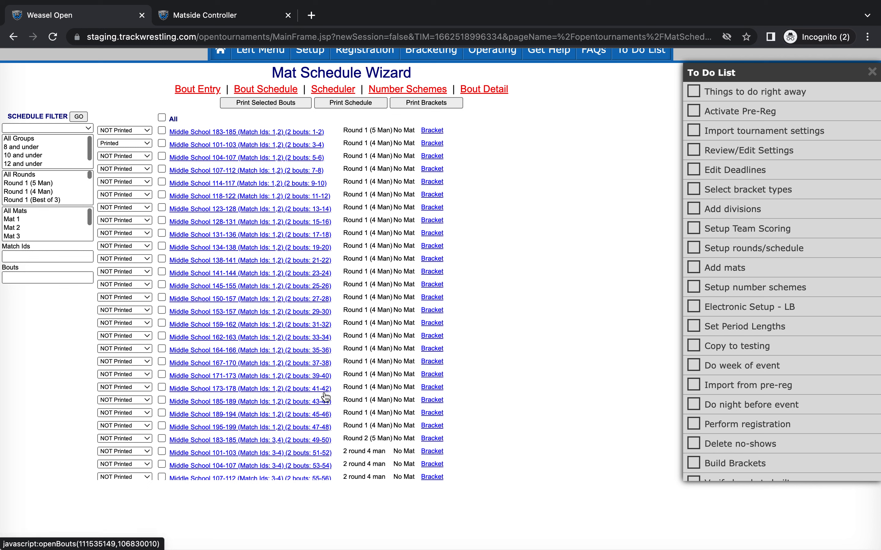
{"action": "scroll", "coordinate": [674, 248], "scroll_direction": "up", "scroll_amount": 3}
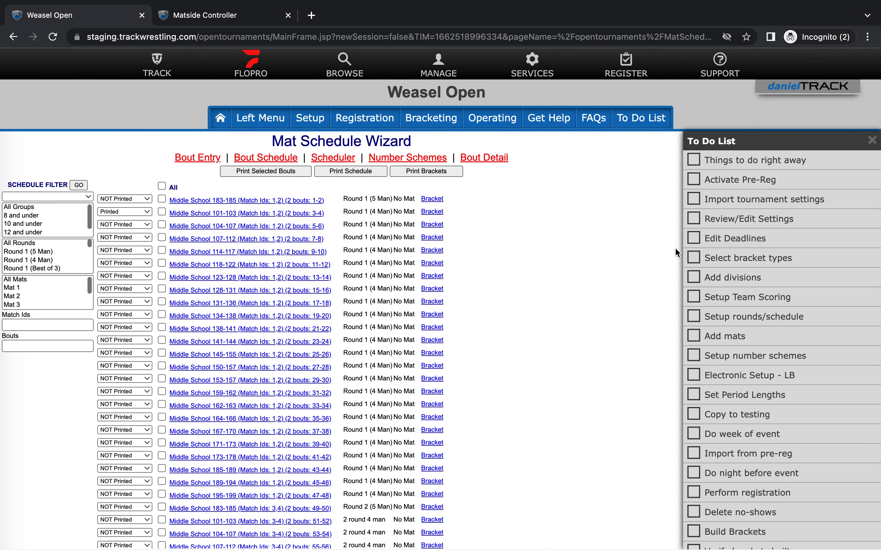